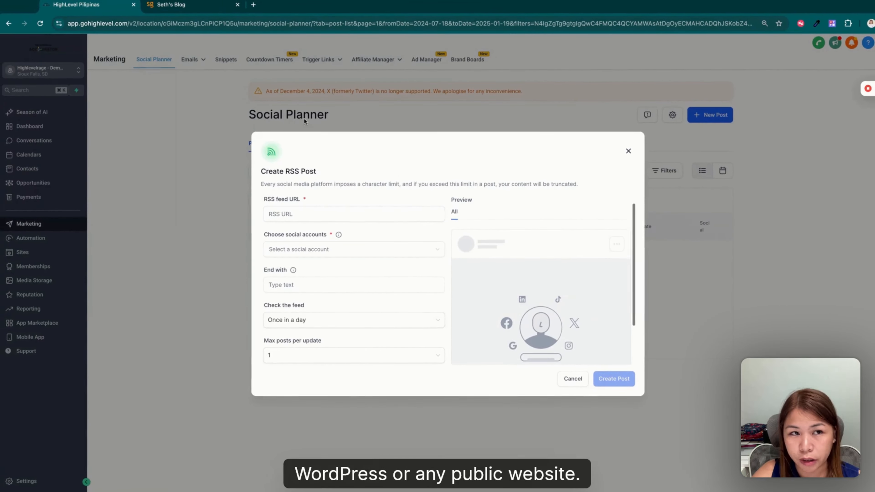
Switch to the Seth's Blog browser tab, load the seths.blog/feed page and look over the feed source.
left_click(210, 6)
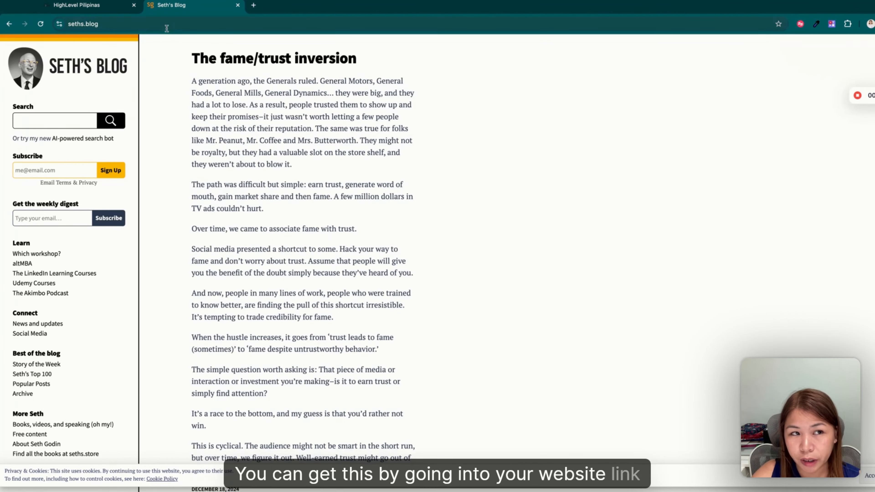
left_click(179, 24)
left_click(179, 24)
type("/feed")
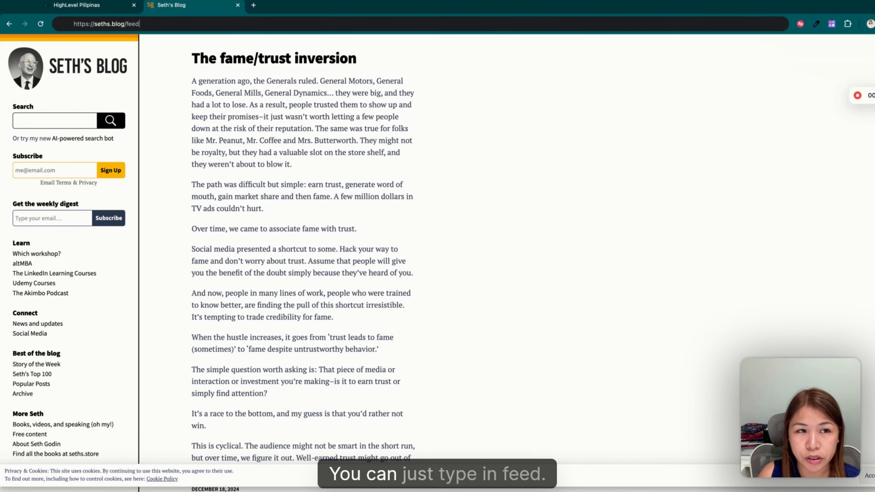
key("Return")
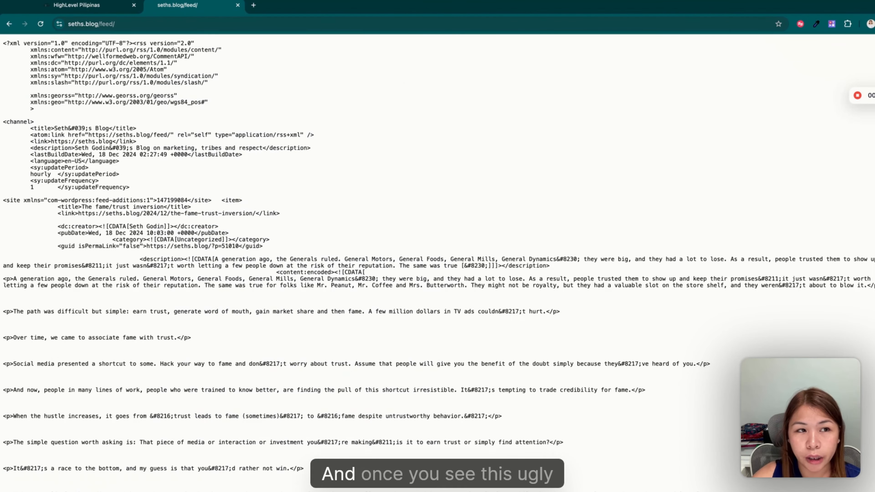
scroll(264, 169, "down", 10)
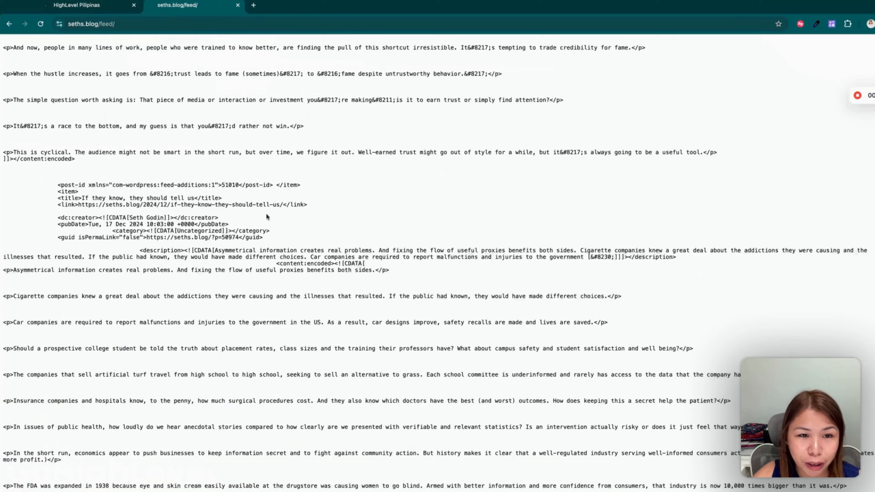
scroll(299, 201, "up", 10)
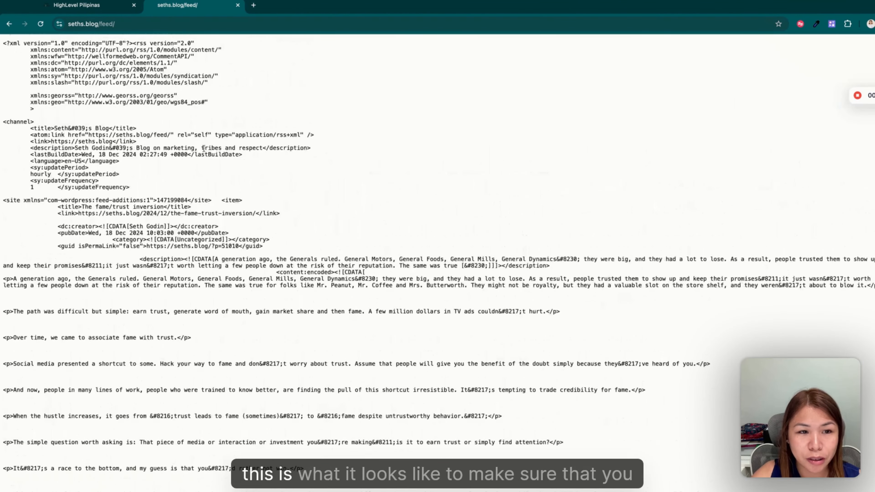
left_click(144, 24)
key("ctrl+c")
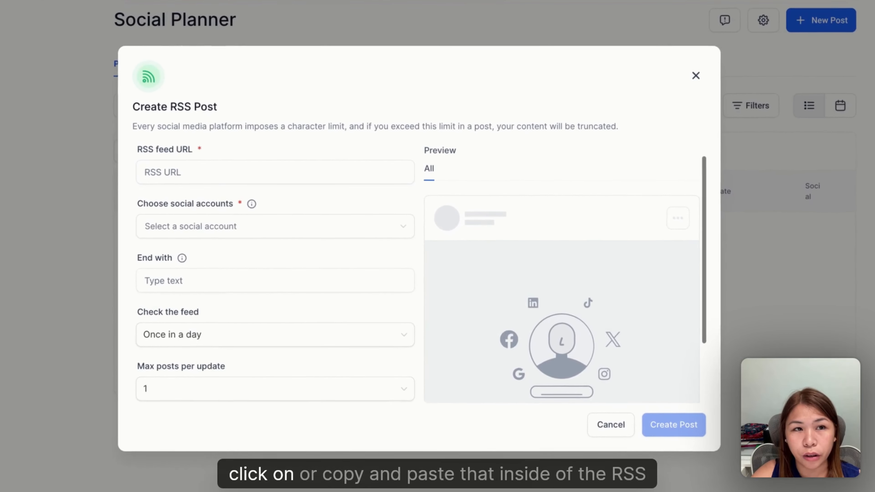
left_click(195, 168)
key("ctrl+v")
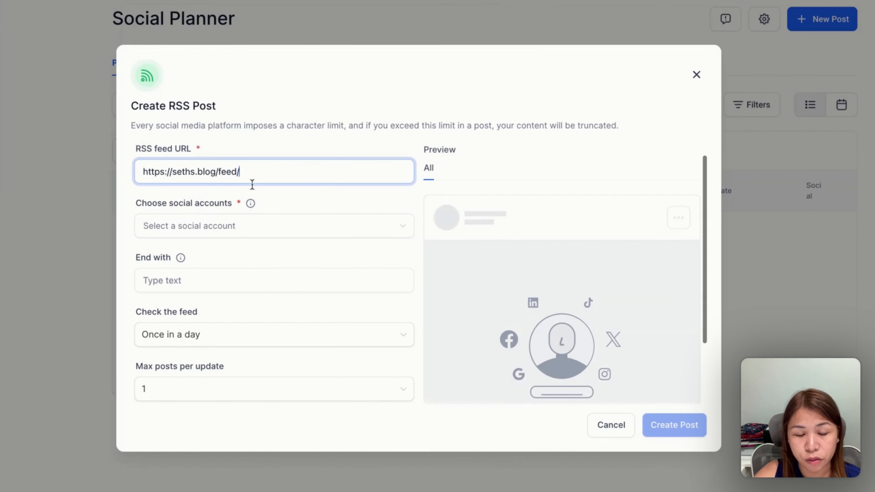
Choose the Highlevel Pilipinas Facebook page as the social account and look over the whole post preview.
left_click(252, 227)
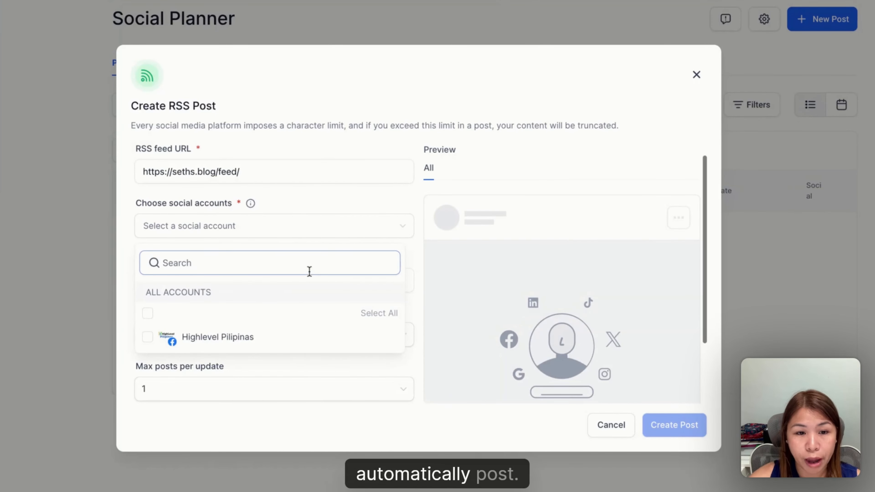
left_click(189, 320)
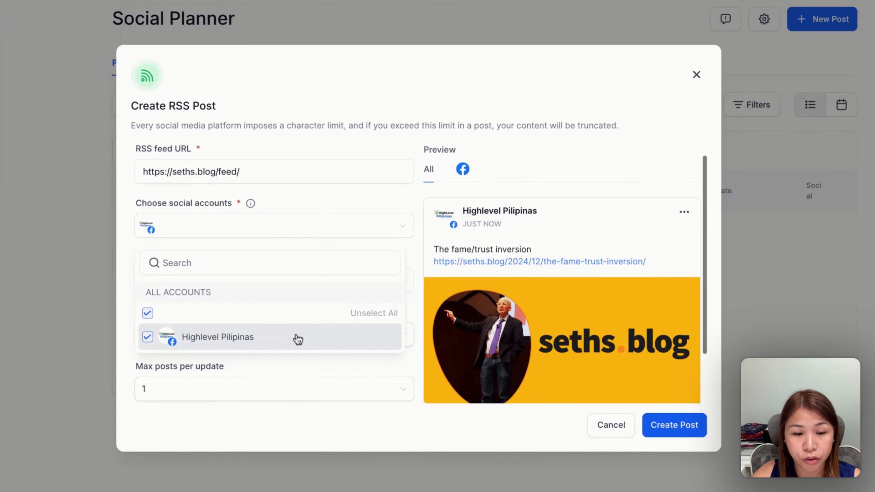
left_click(396, 207)
left_click(237, 231)
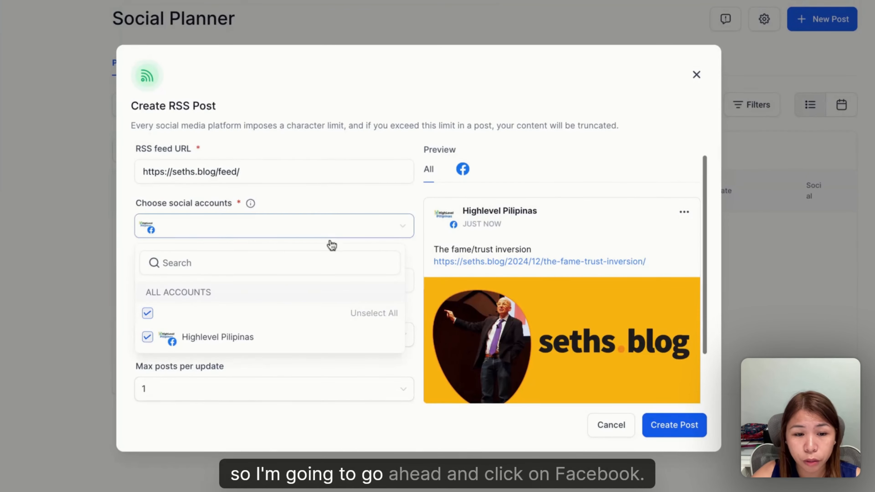
left_click(390, 196)
scroll(537, 263, "down", 2)
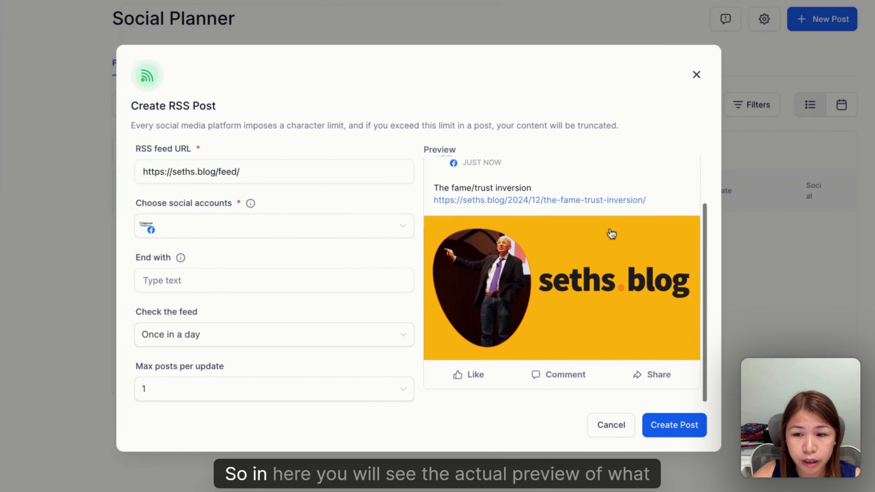
scroll(450, 218, "up", 2)
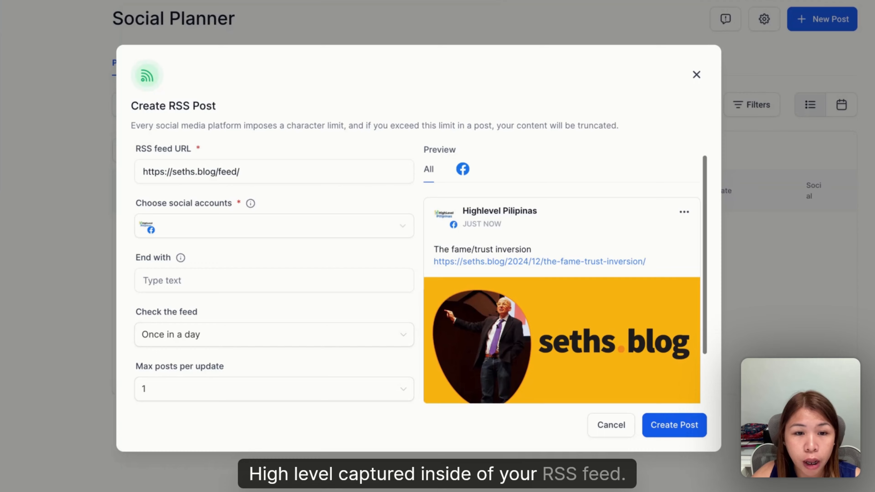
scroll(570, 289, "down", 2)
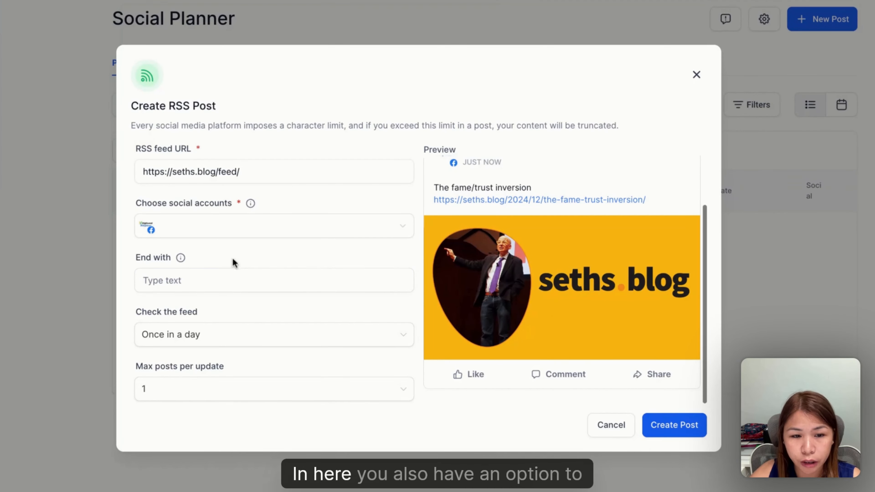
Add the ending text "via Highlevel" to the RSS post and check it in the preview.
left_click(229, 281)
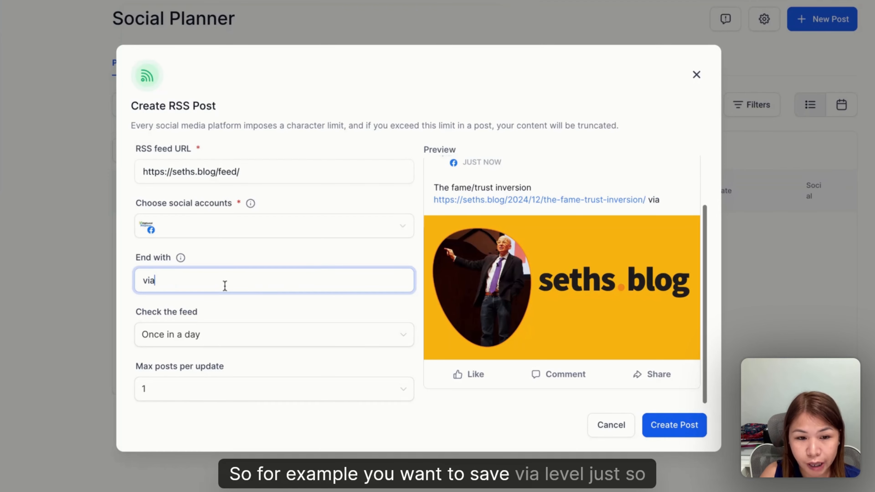
type("ghlevel")
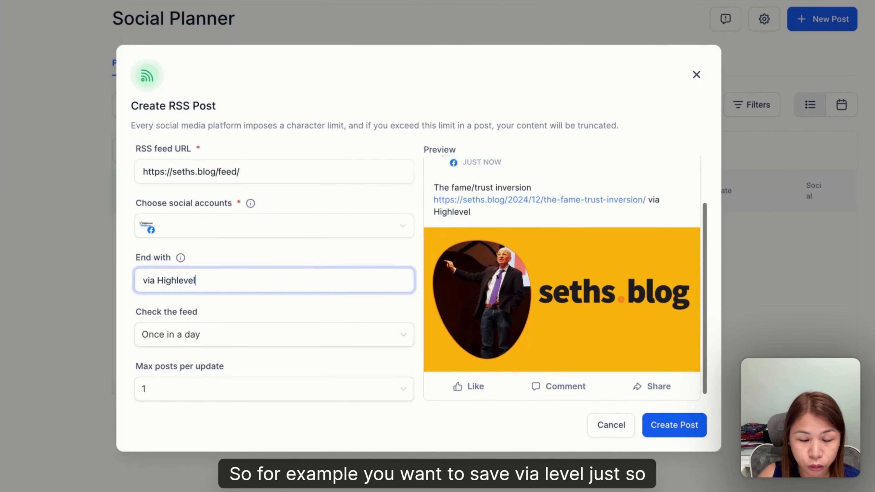
left_click_drag(504, 216, 648, 200)
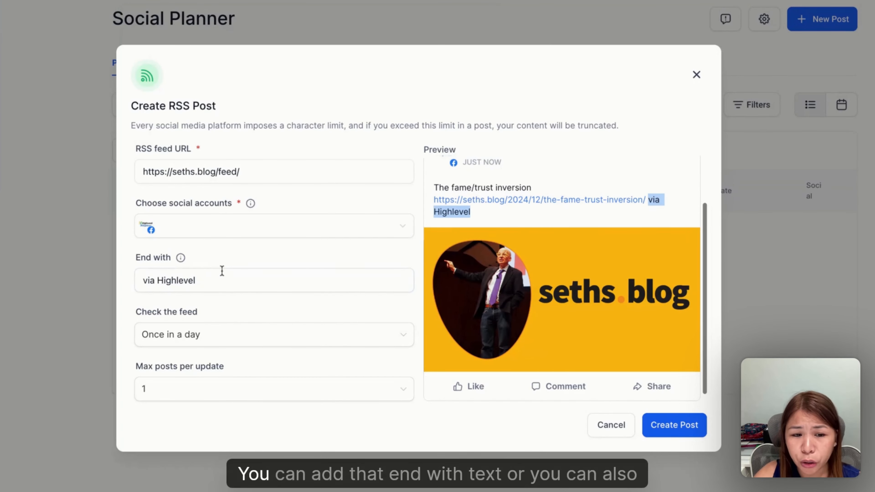
Replace the RSS post's ending text with "#checkitout" and check it in the preview.
triple_click(220, 285)
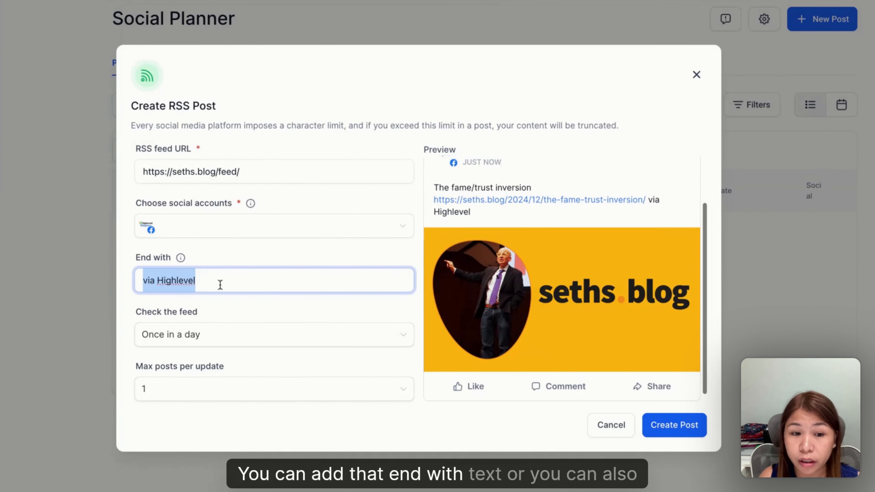
type("#check")
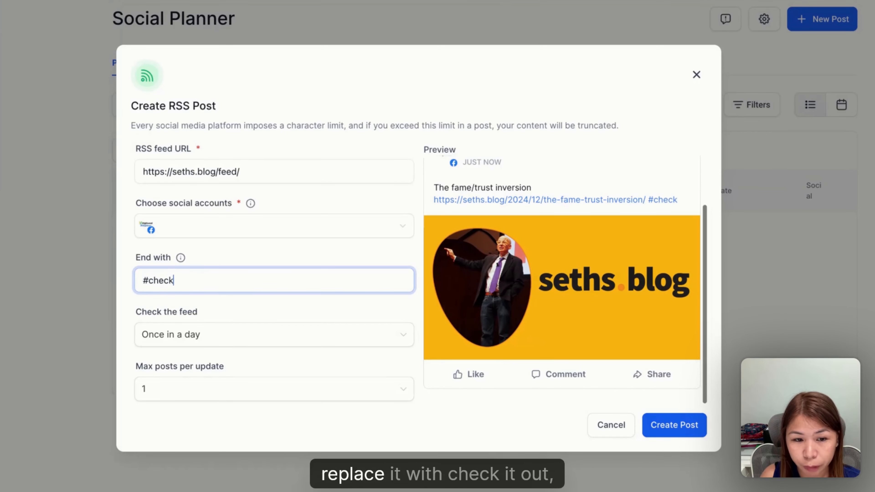
type("itout")
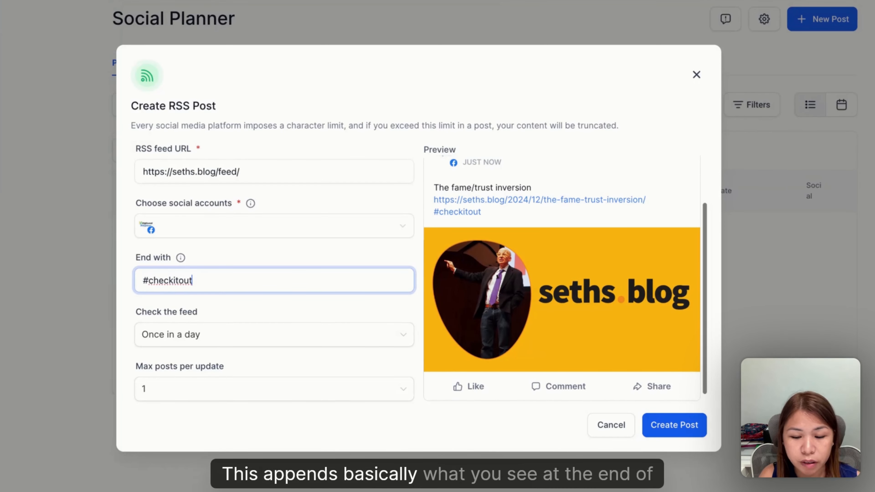
left_click_drag(518, 212, 433, 212)
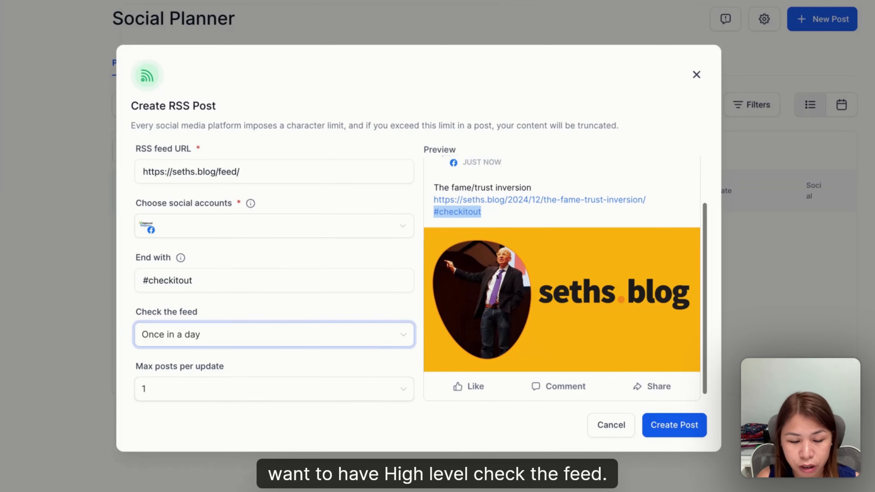
Review the available intervals for how often the feed is checked, without choosing a different one.
left_click(293, 336)
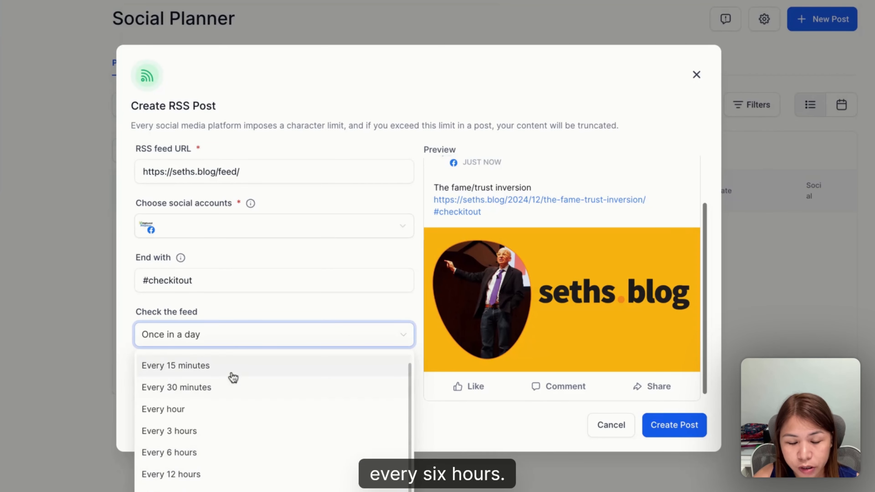
scroll(241, 386, "down", 1)
left_click(278, 309)
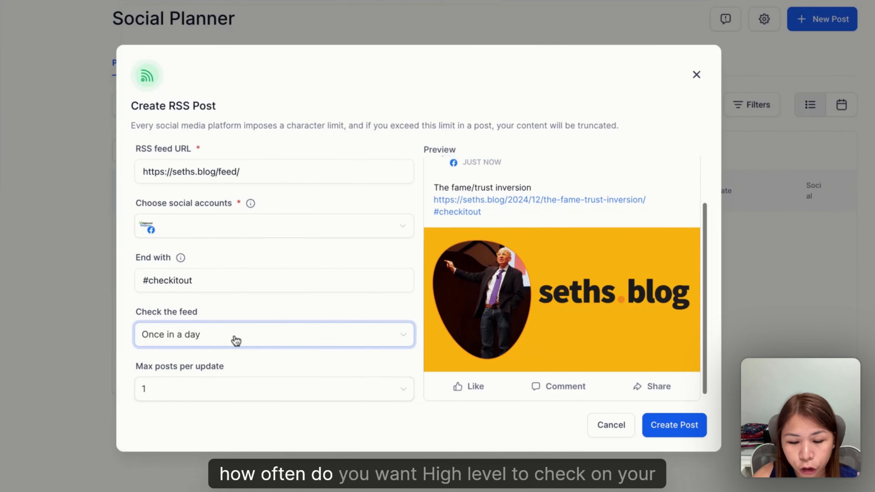
left_click(242, 343)
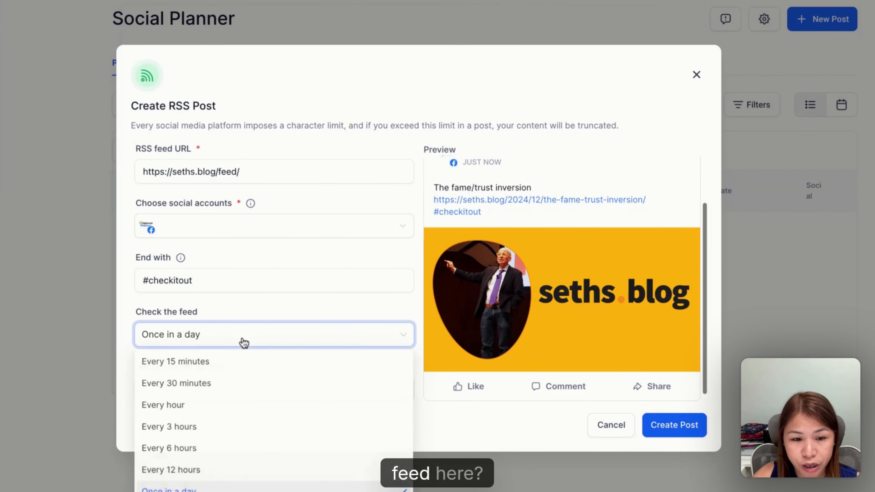
left_click(315, 318)
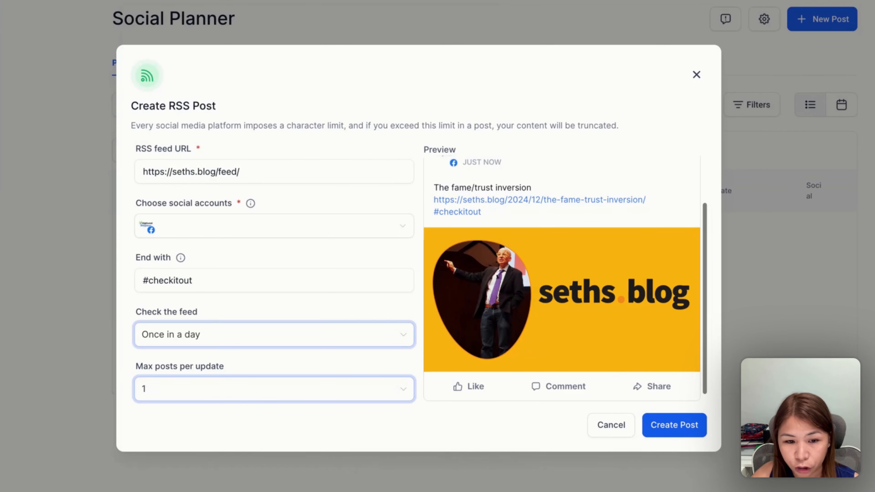
Set the maximum posts per update to 2 and create the RSS post.
left_click(354, 391)
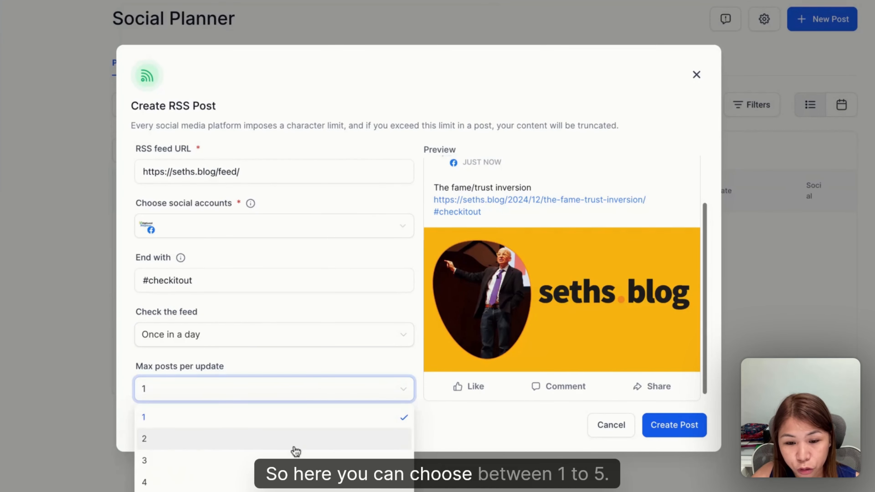
left_click(276, 439)
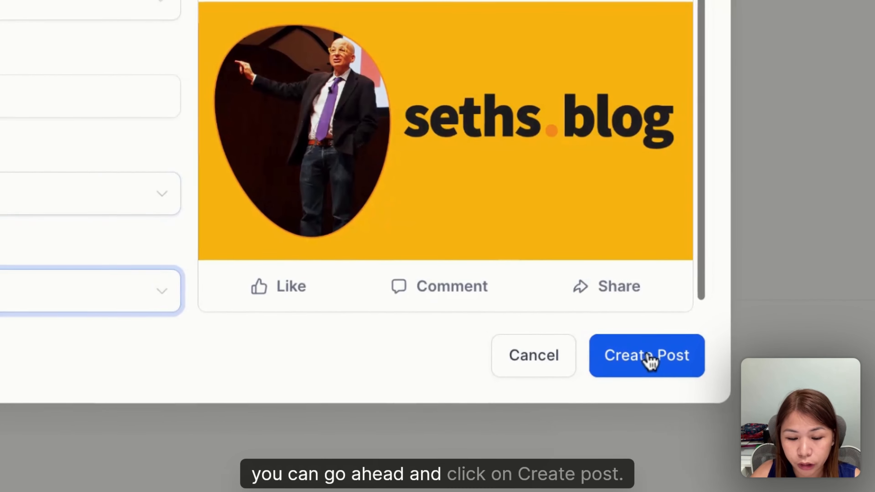
left_click(665, 400)
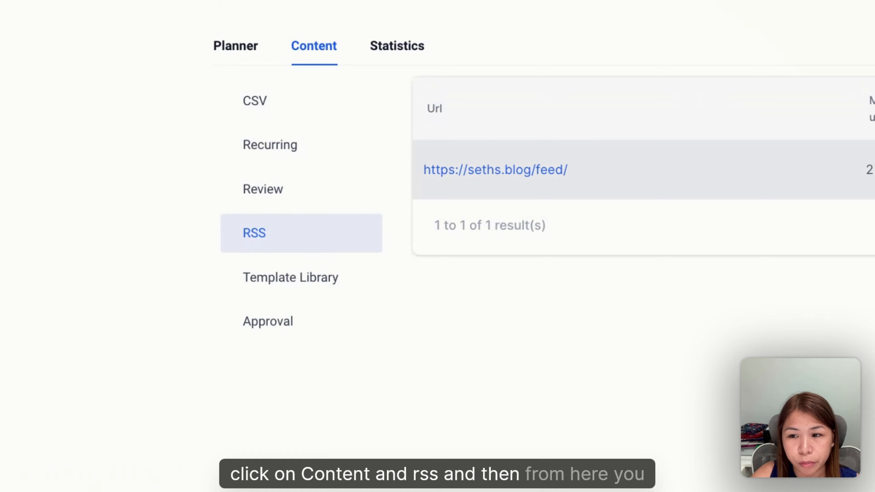
Return from the RSS content list to the planner and show the scheduled posts in calendar view.
mouse_move(805, 191)
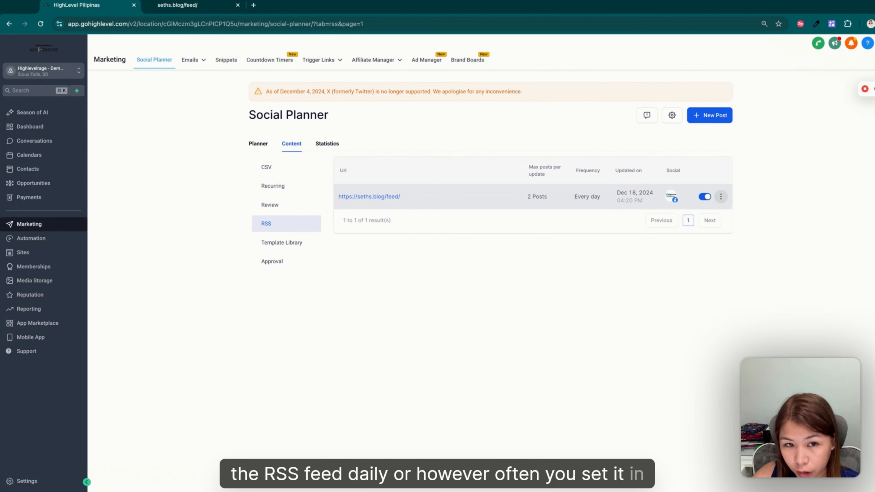
left_click(263, 148)
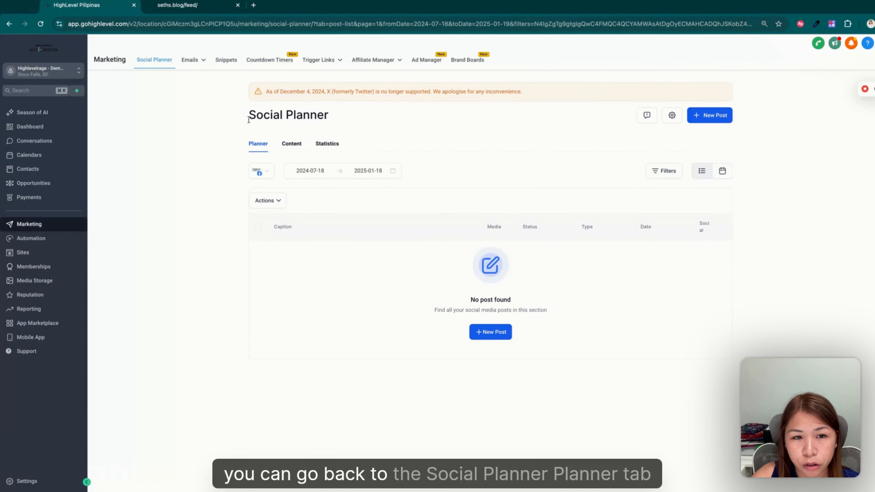
left_click_drag(249, 119, 297, 146)
left_click(263, 147)
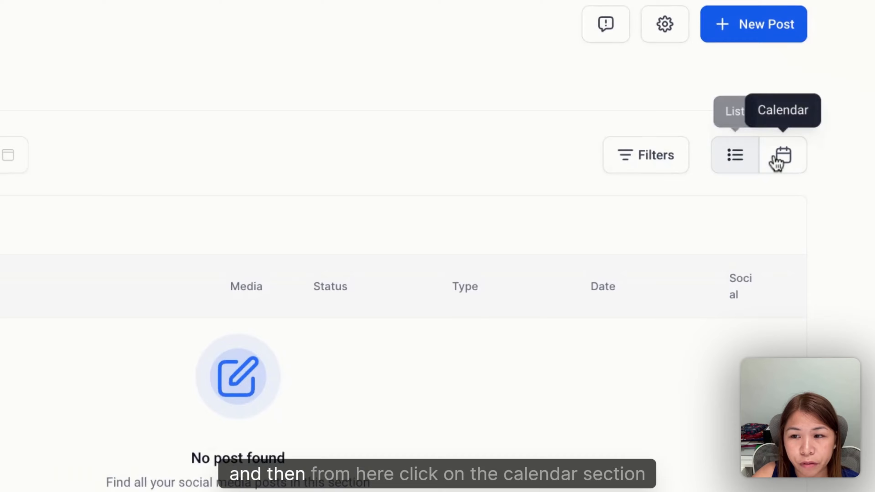
left_click(778, 159)
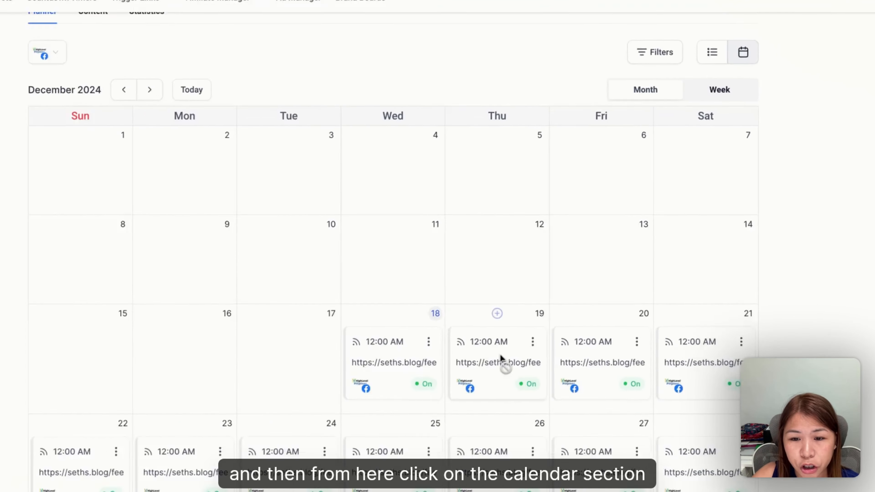